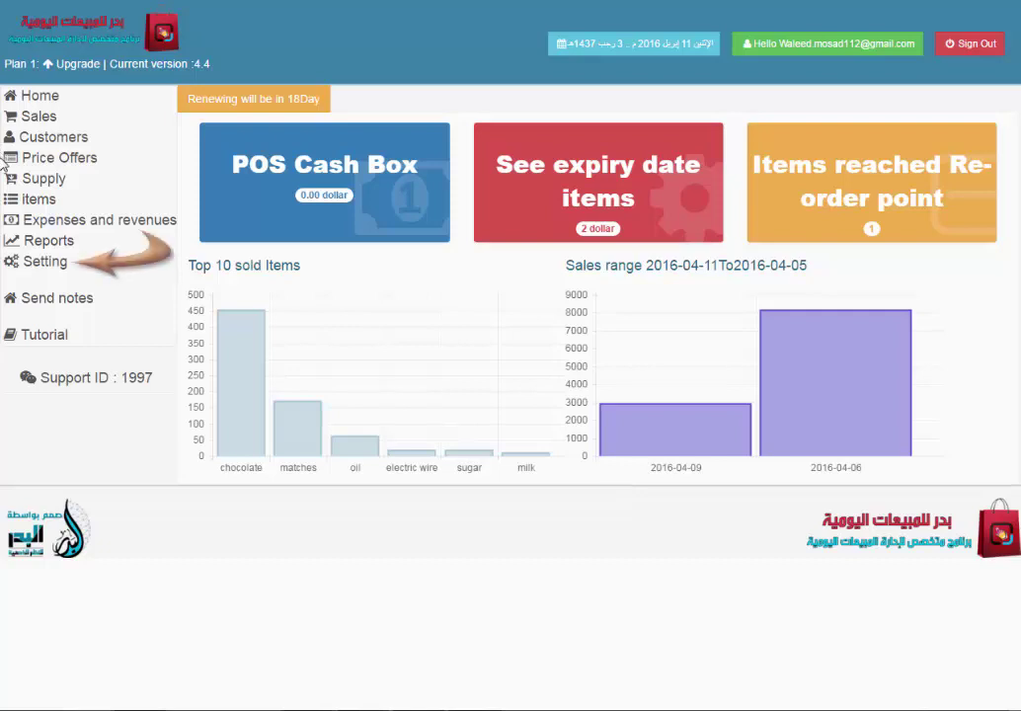
# Go to Settings > Users and start adding a new user account.
pyautogui.click(55, 264)
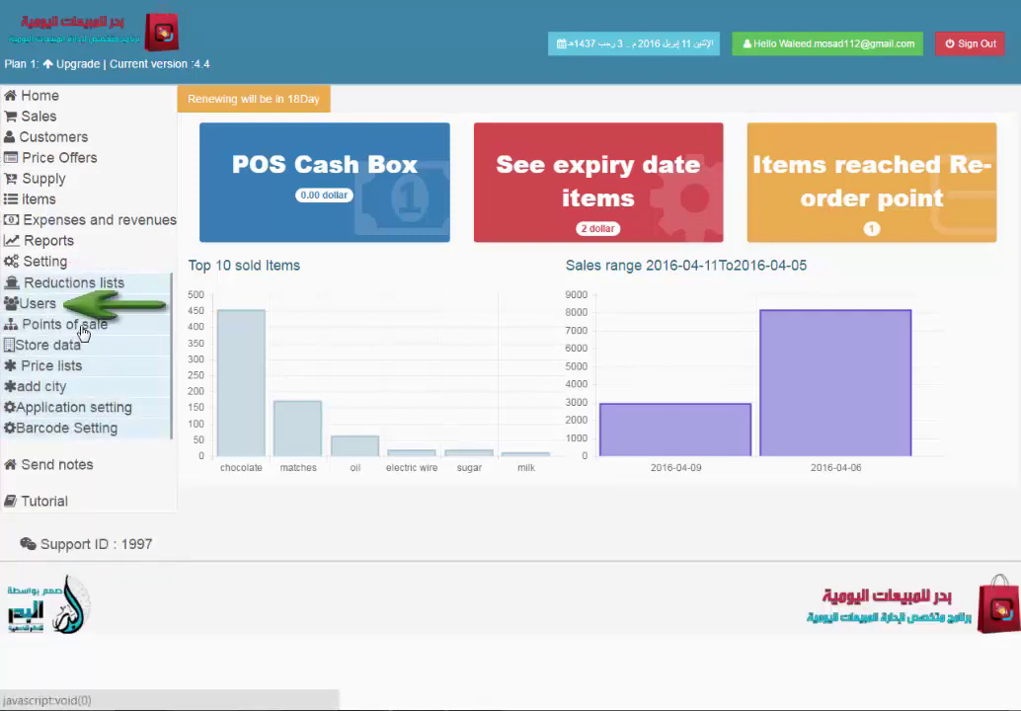
pyautogui.click(47, 306)
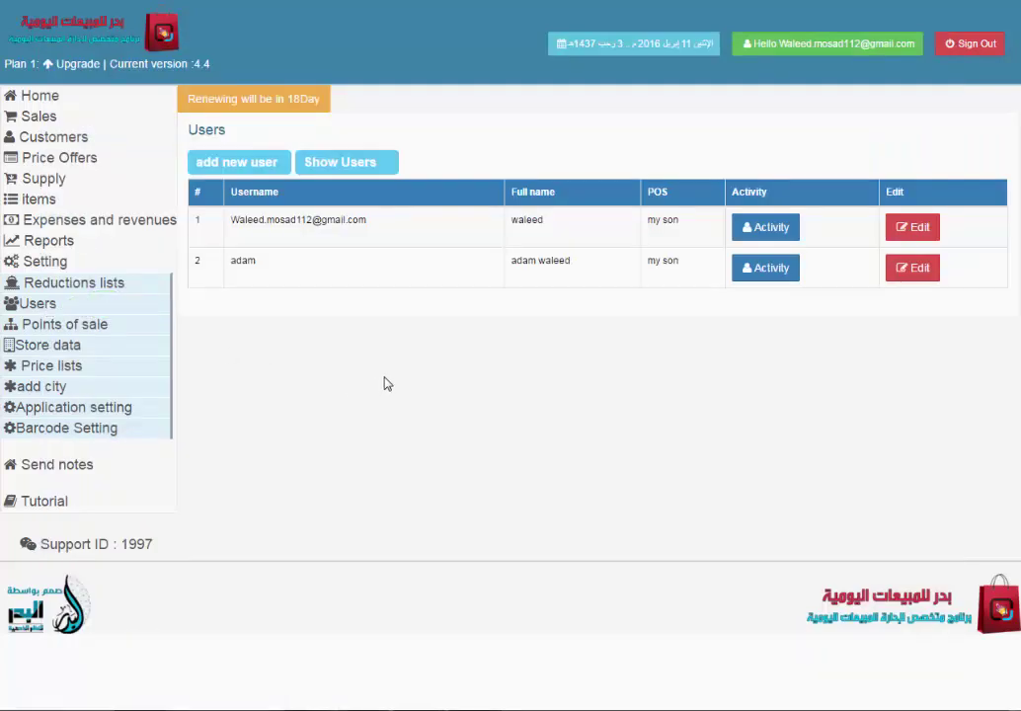
pyautogui.click(219, 168)
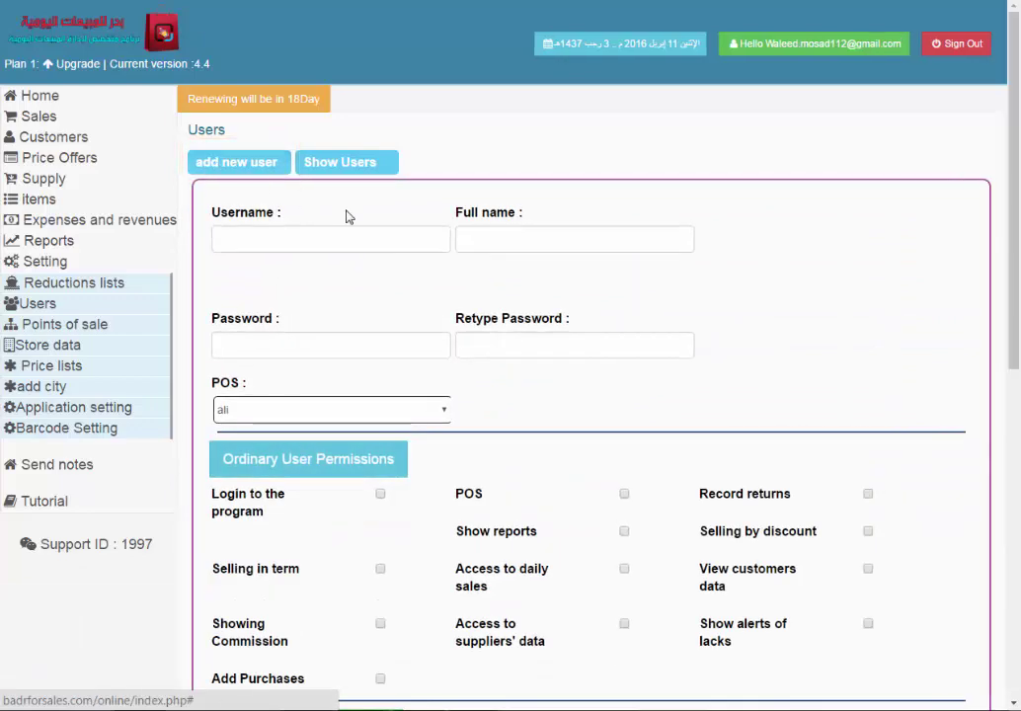
# Enter the new user's username and full name, then type the account password and confirm it.
pyautogui.scroll(-1, 347, 216)
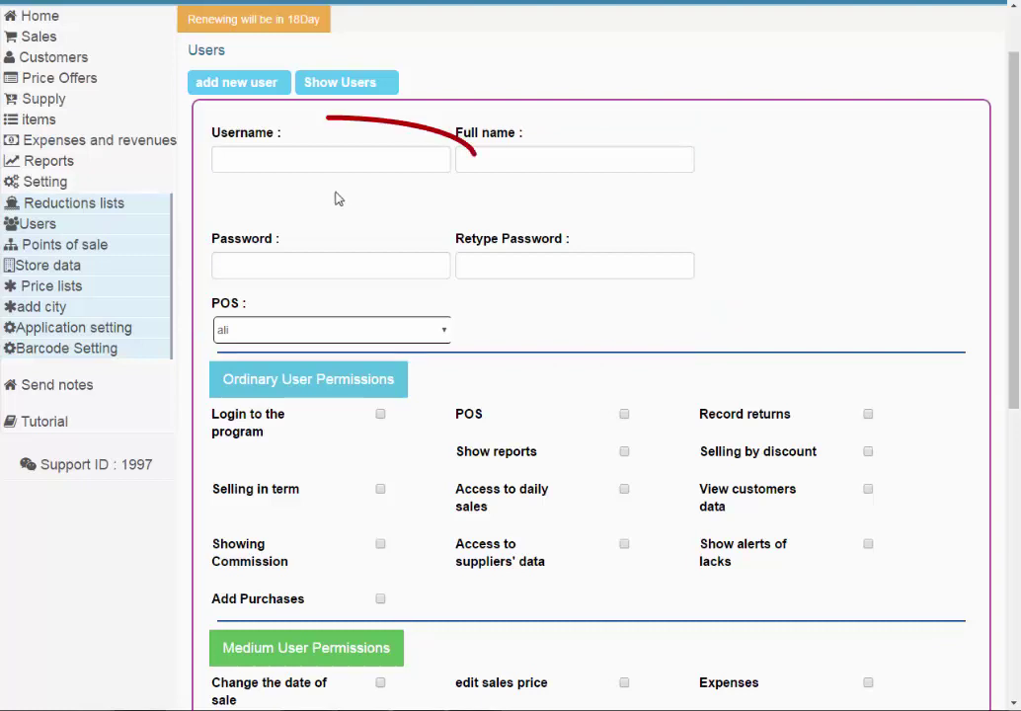
pyautogui.click(320, 160)
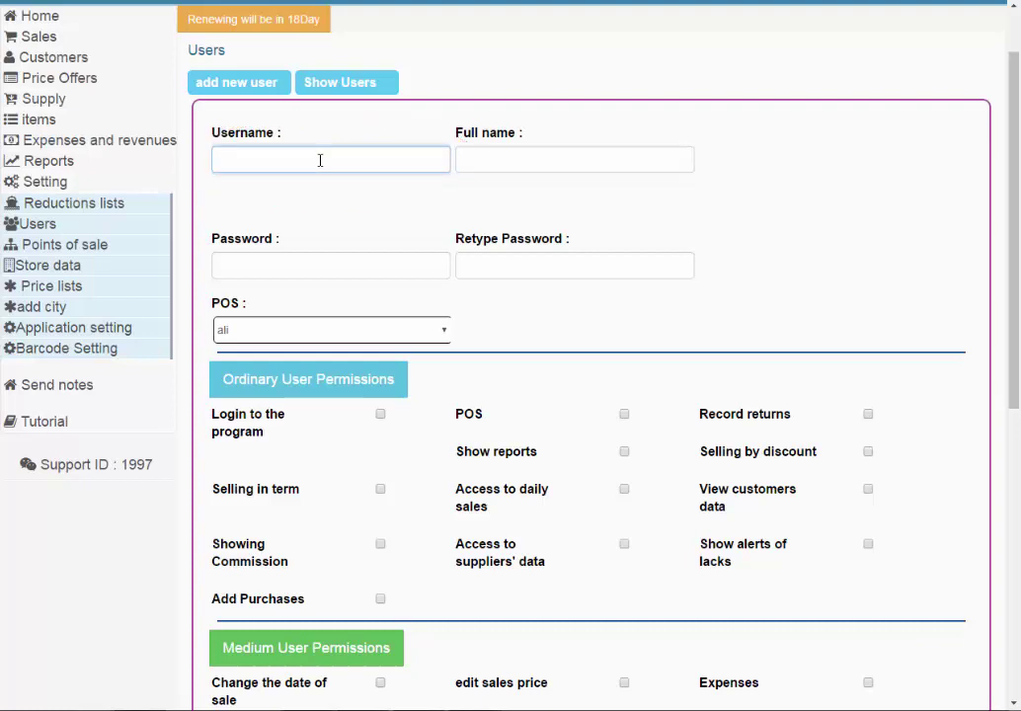
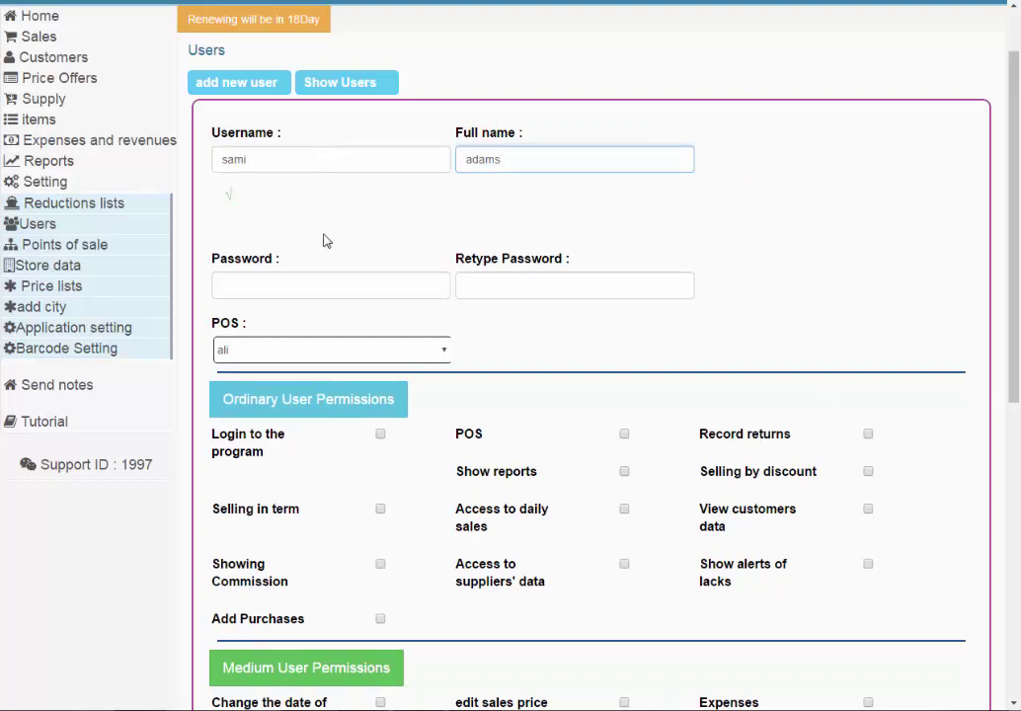
pyautogui.click(339, 285)
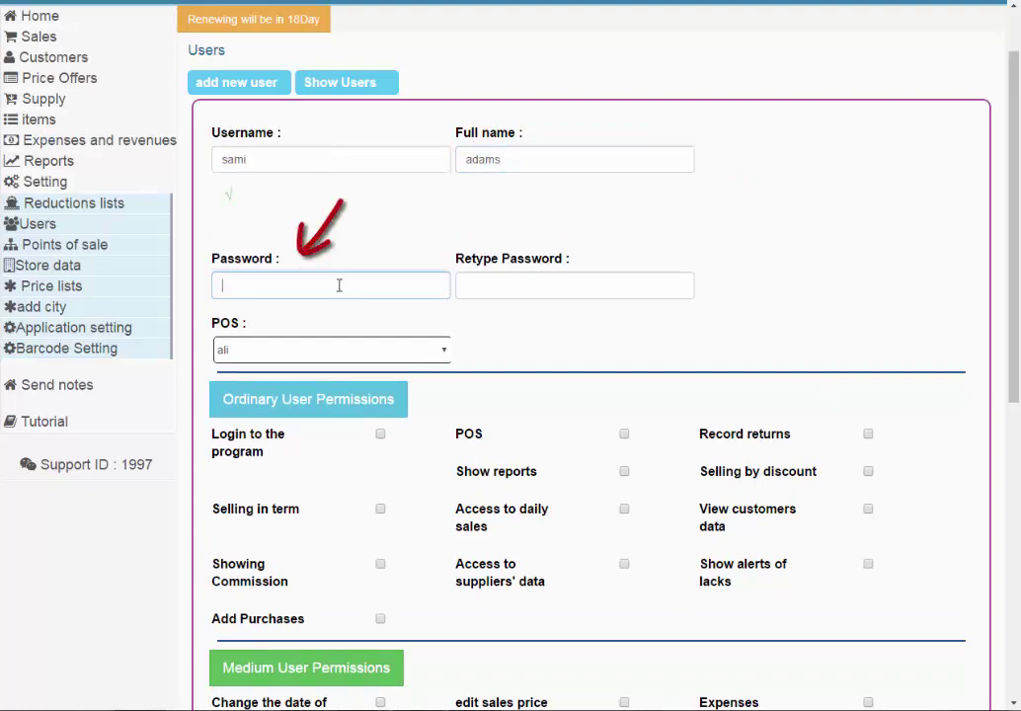
pyautogui.write('123456')
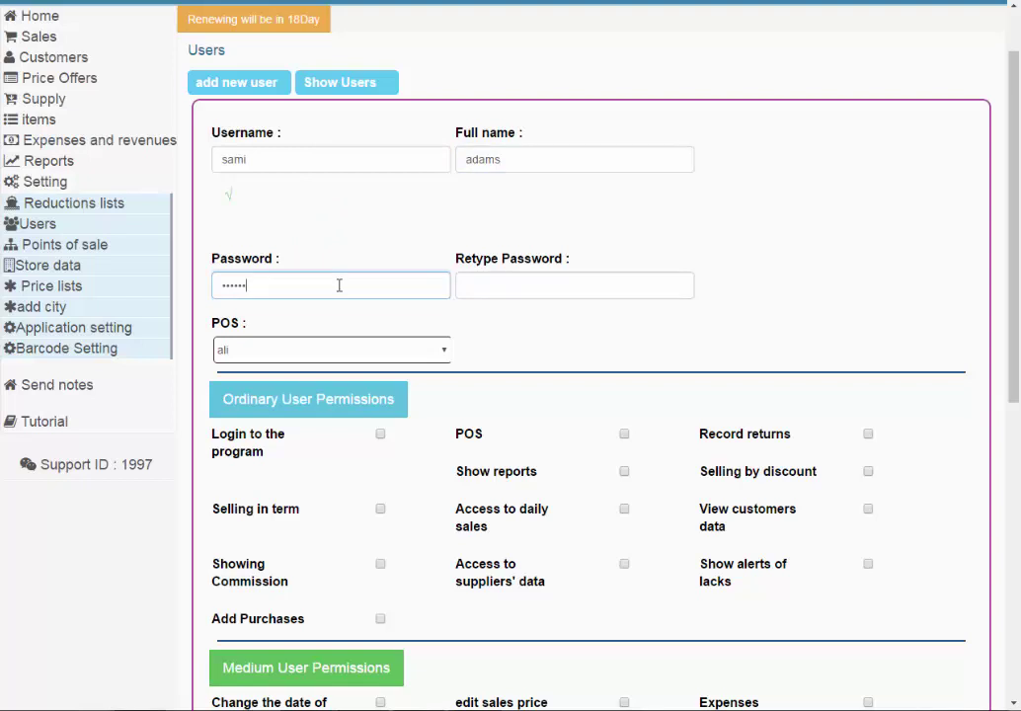
pyautogui.press('Tab')
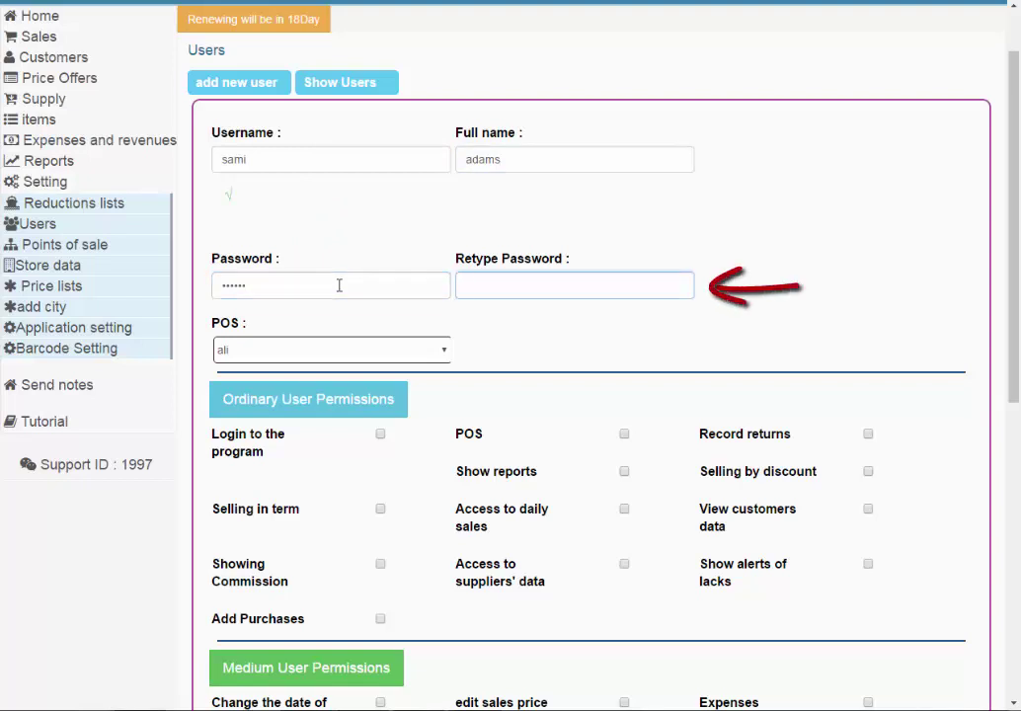
pyautogui.write('123456')
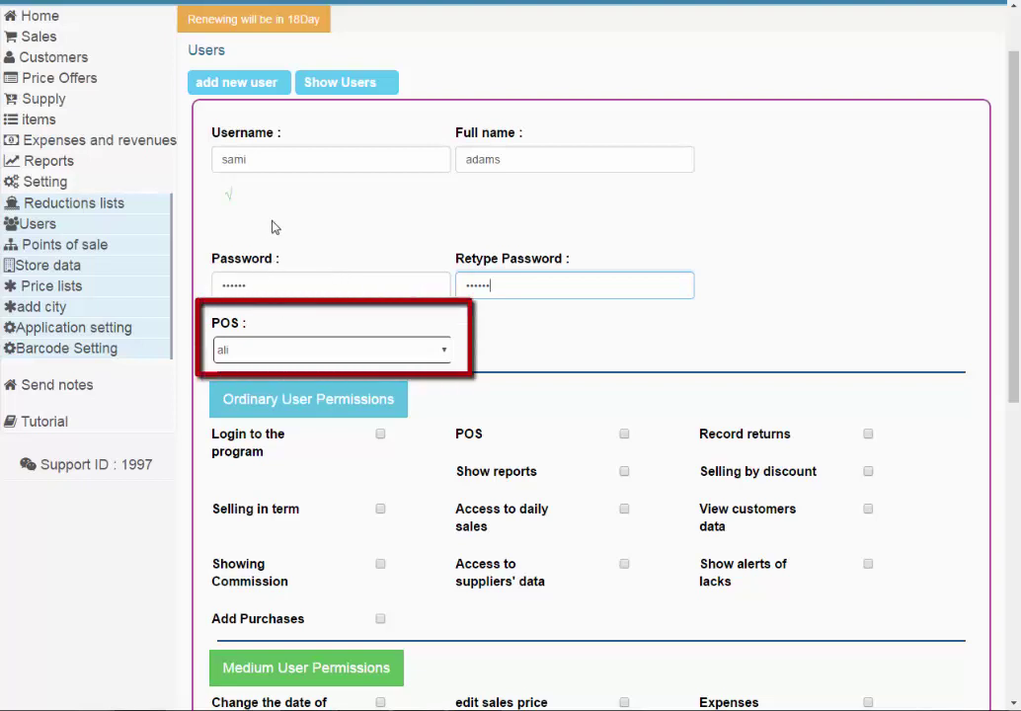
# Set the user's POS to 'my son' and bring the permissions section into view.
pyautogui.click(374, 349)
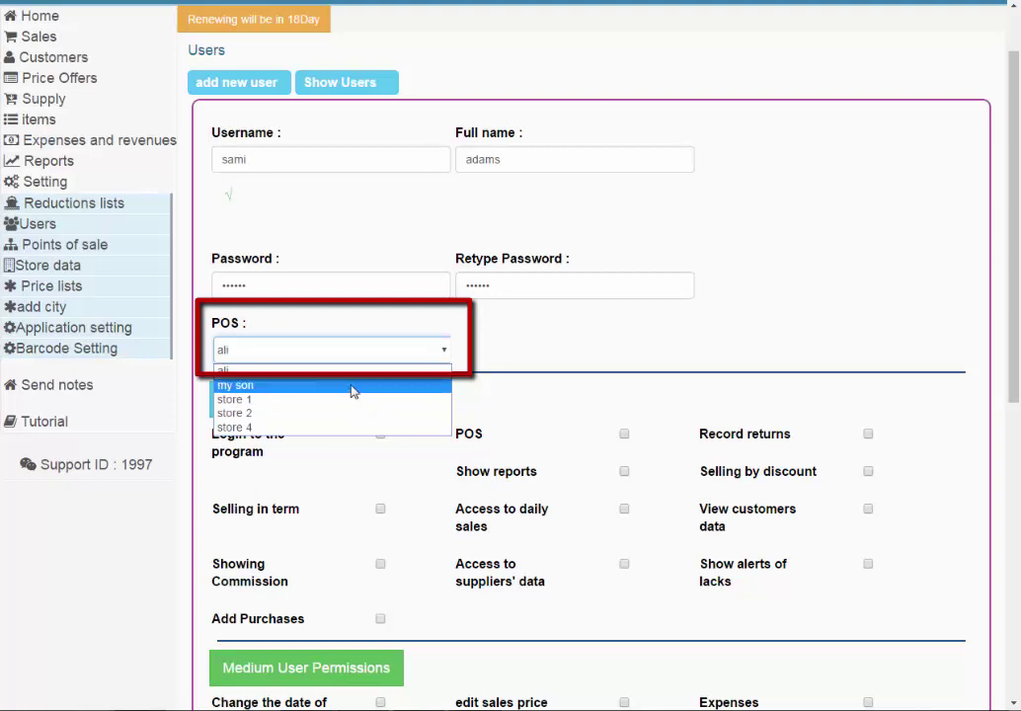
pyautogui.click(353, 391)
pyautogui.scroll(-1, 353, 392)
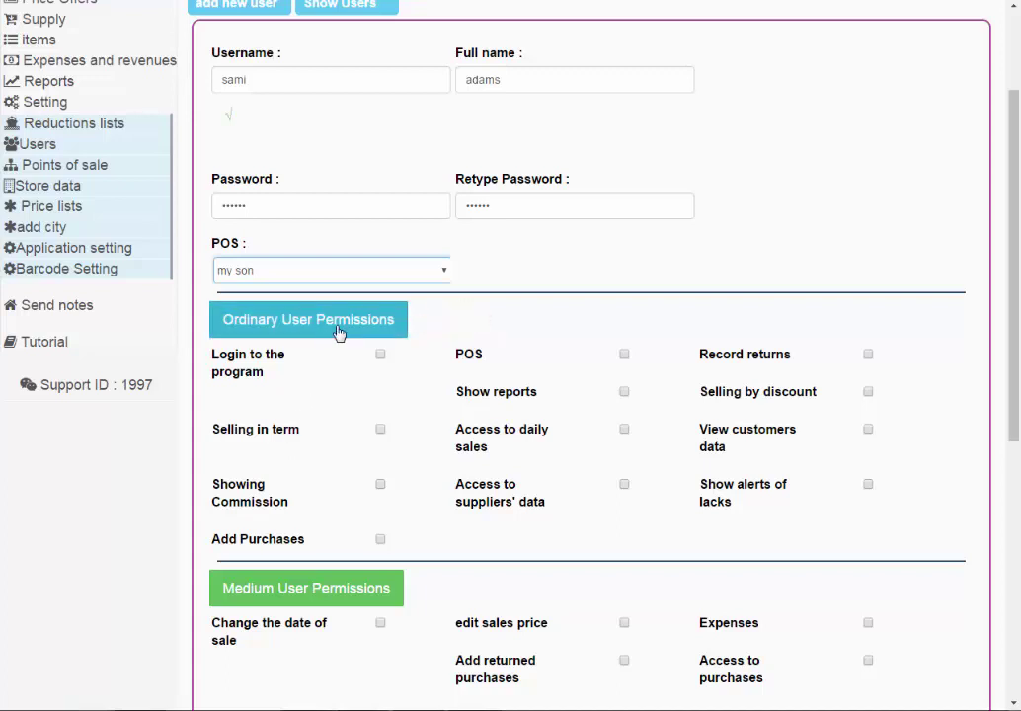
pyautogui.scroll(-2, 339, 334)
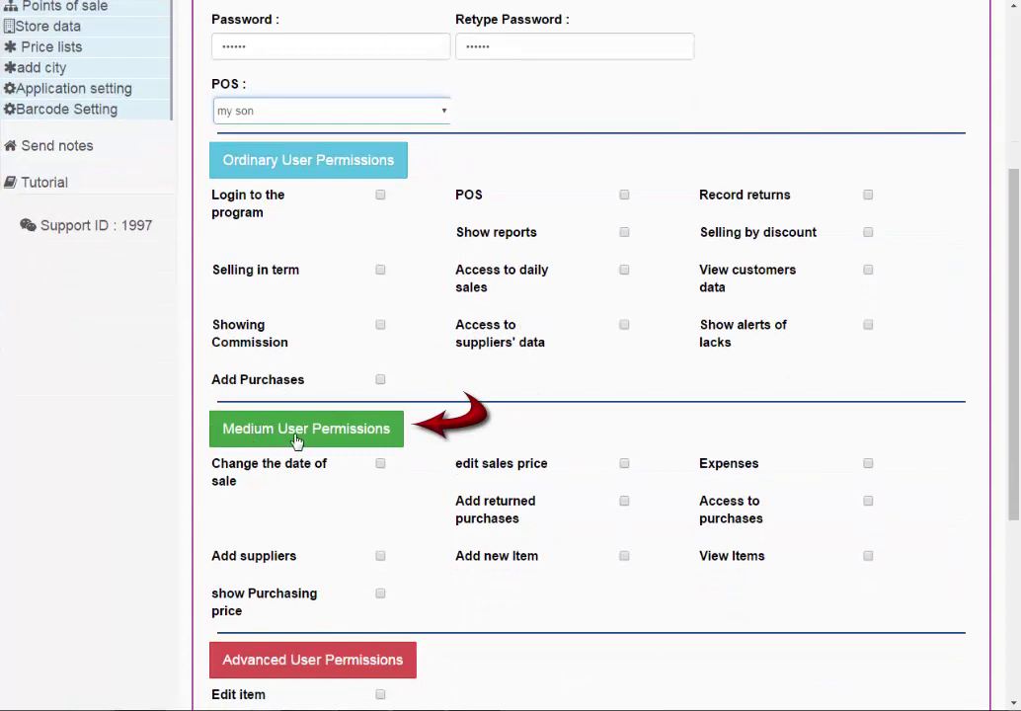
pyautogui.scroll(-2, 326, 440)
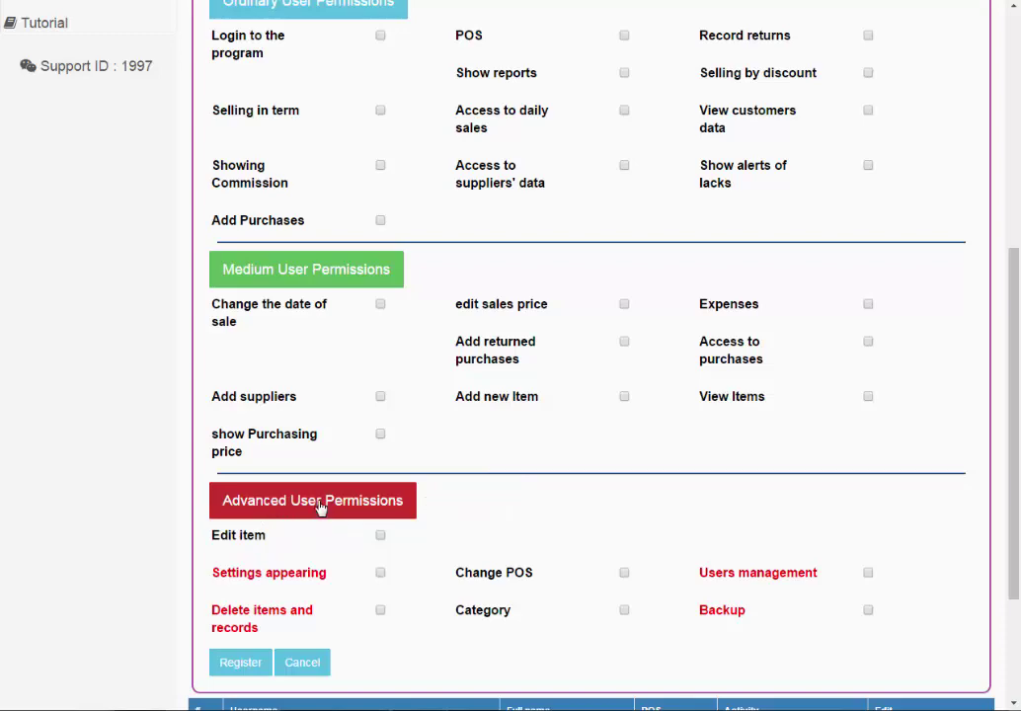
pyautogui.scroll(3, 312, 472)
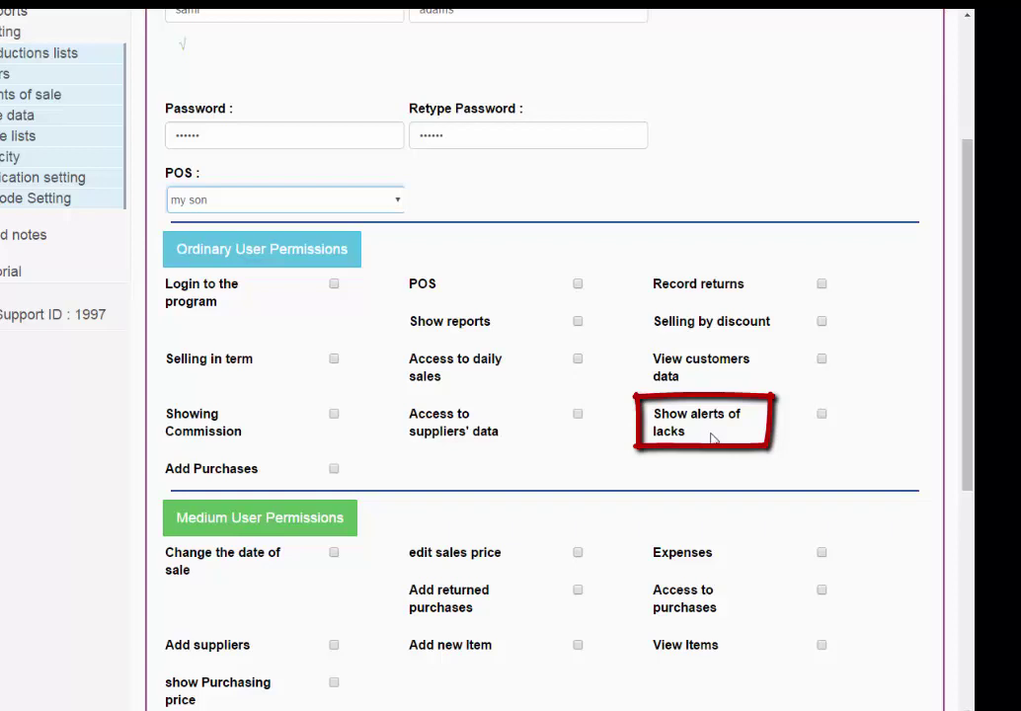
pyautogui.scroll(-1, 713, 440)
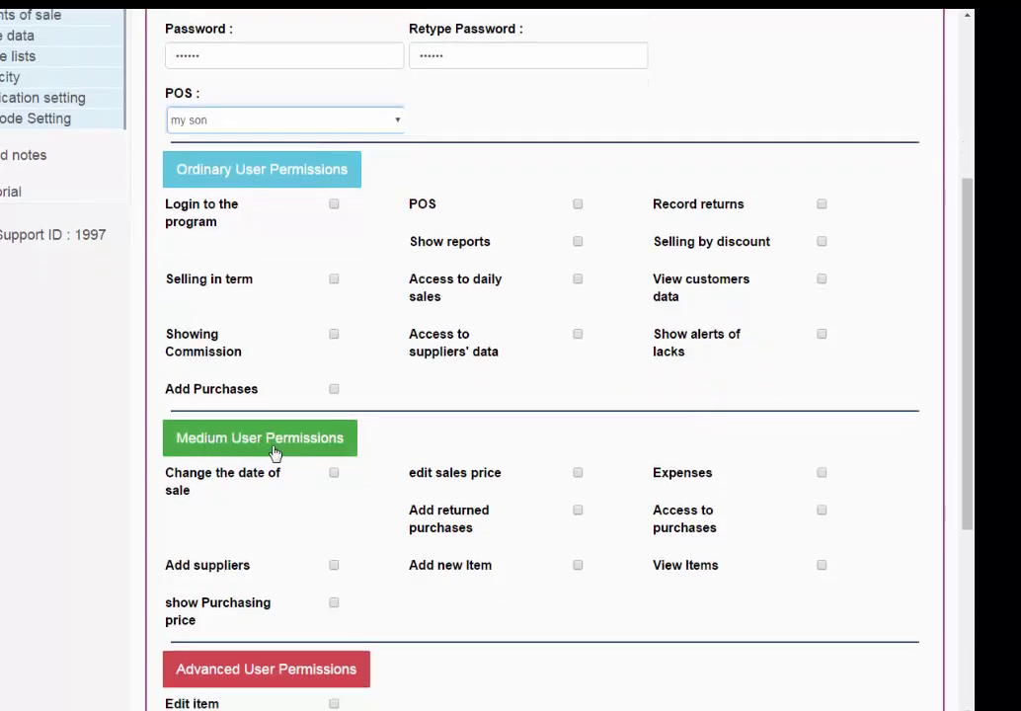
pyautogui.scroll(-1, 349, 453)
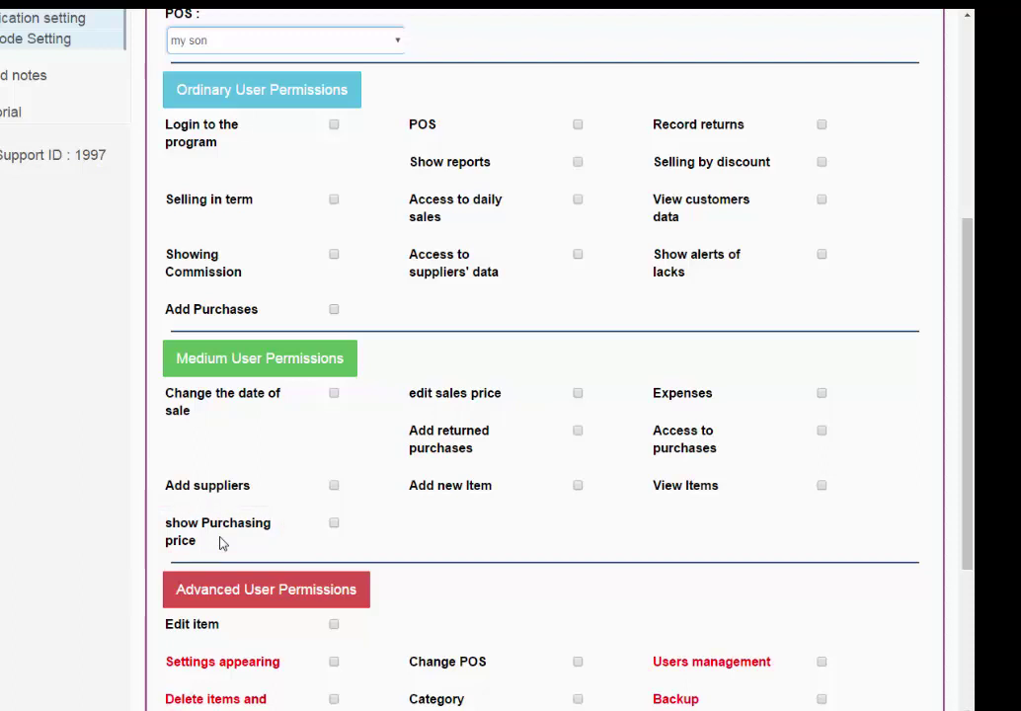
# Scroll through the new-user form to review the entered details and permission options.
pyautogui.scroll(-3, 220, 543)
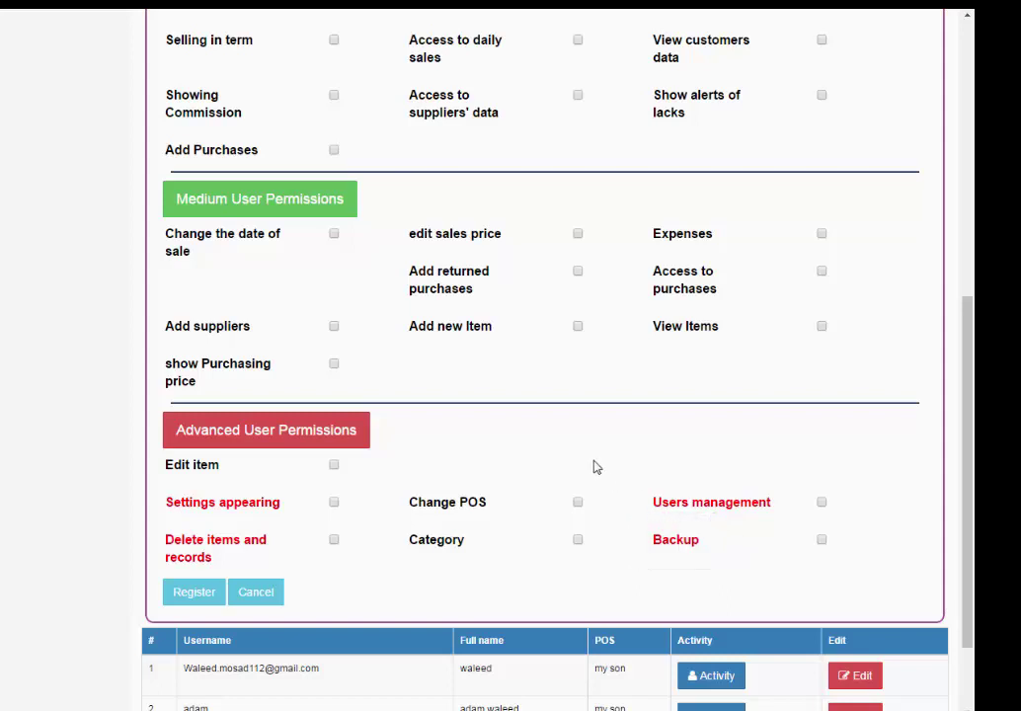
pyautogui.scroll(-2, 570, 450)
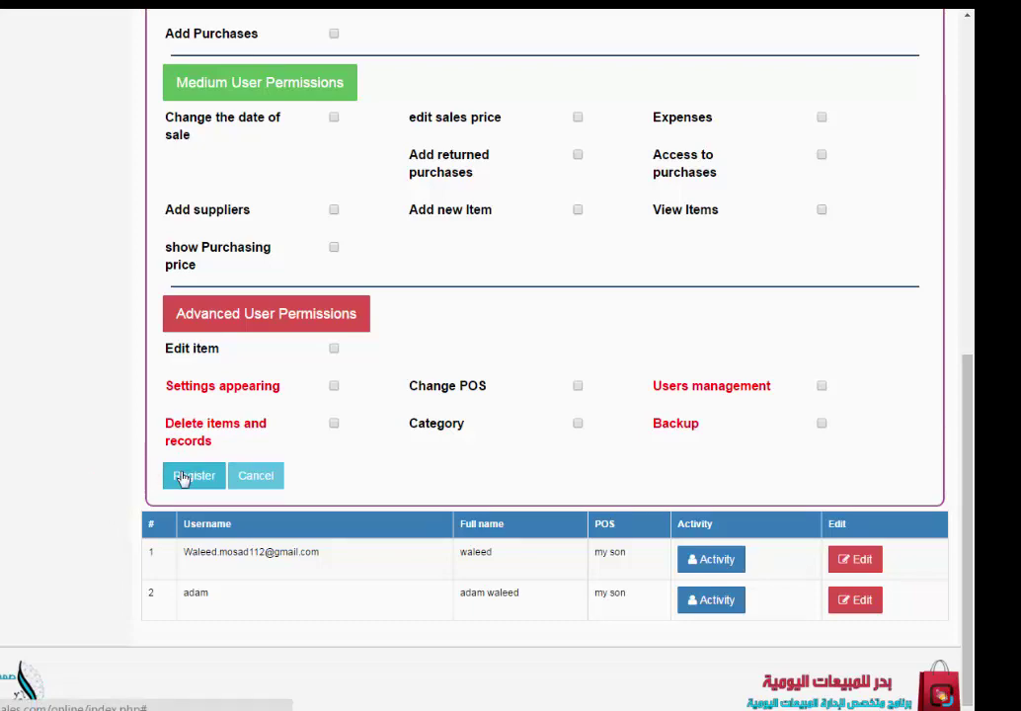
pyautogui.scroll(6, 181, 478)
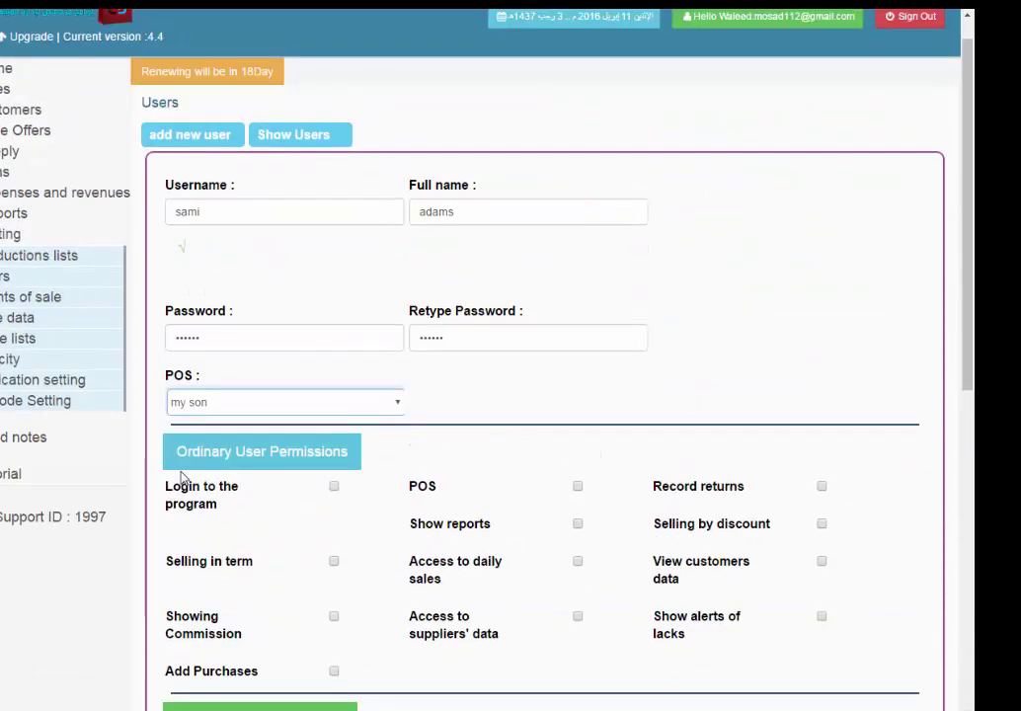
# Tick Login, POS, Record returns, Selling by discount, Show reports and Access to daily sales.
pyautogui.scroll(-2, 181, 478)
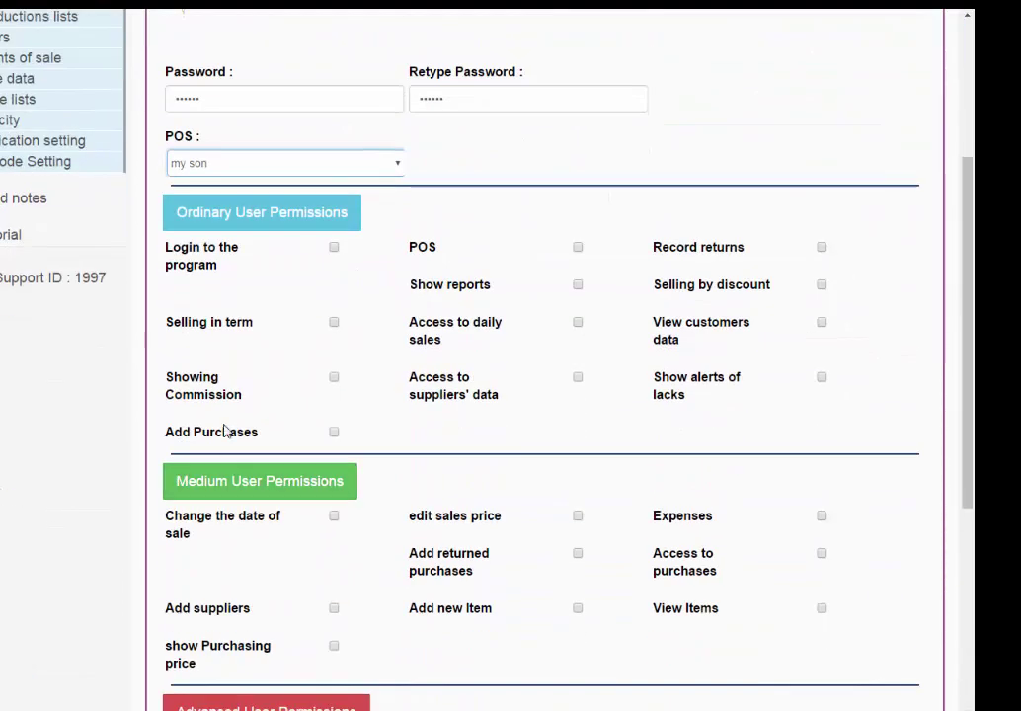
pyautogui.click(333, 247)
pyautogui.click(577, 247)
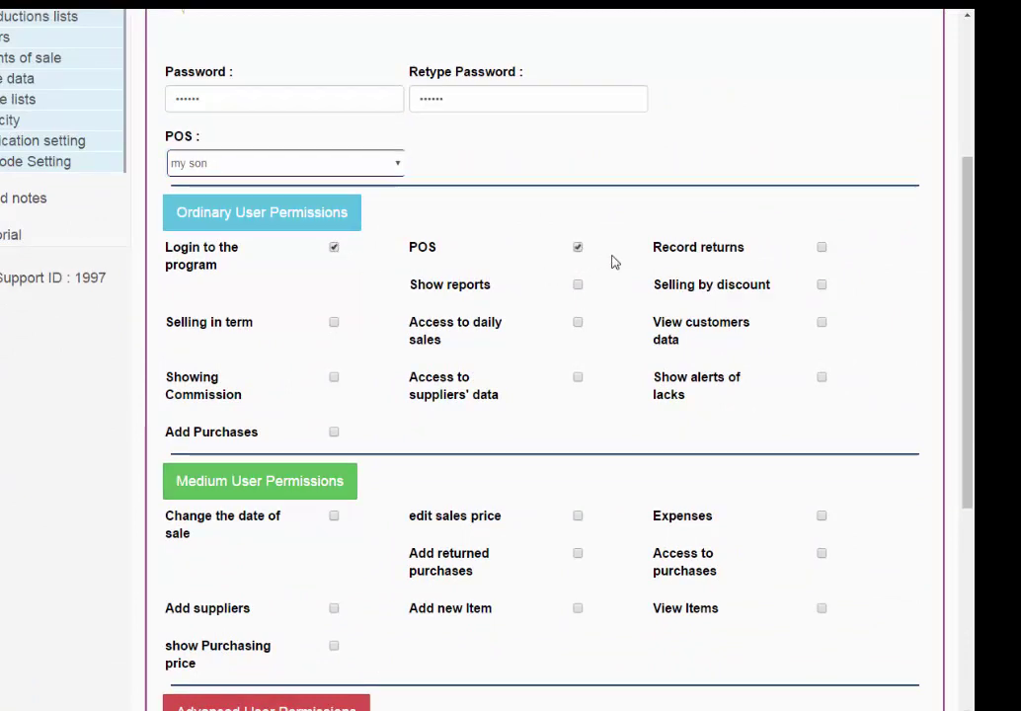
pyautogui.click(822, 248)
pyautogui.click(822, 284)
pyautogui.click(577, 284)
pyautogui.click(577, 322)
# Also tick the Add suppliers, Add new Item and View Items permissions.
pyautogui.scroll(-3, 369, 416)
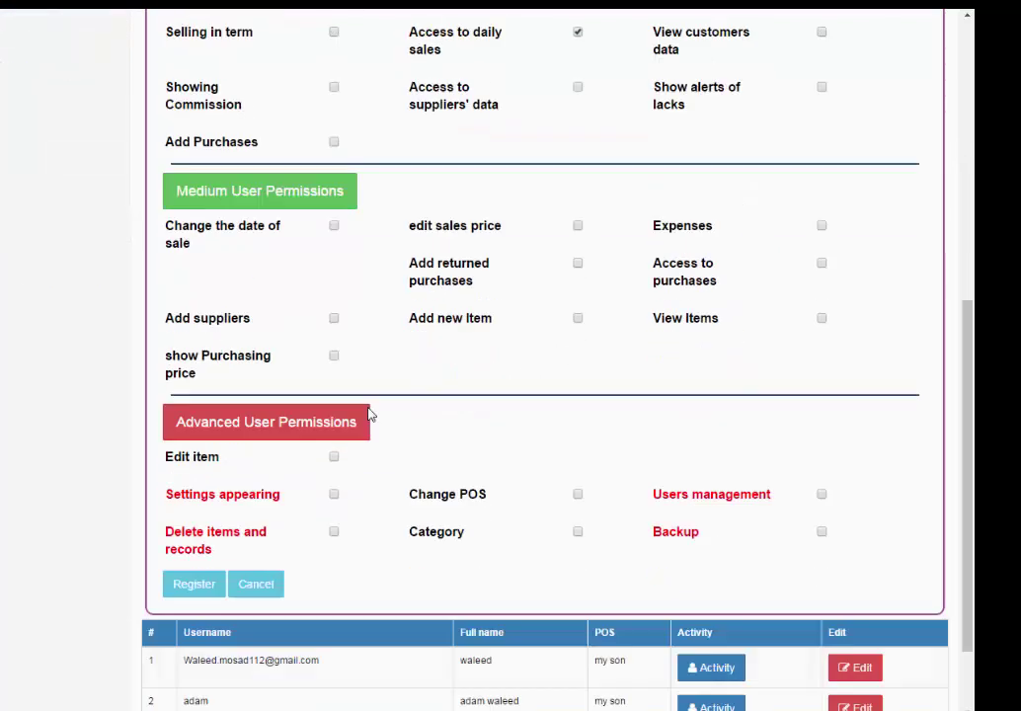
pyautogui.click(334, 290)
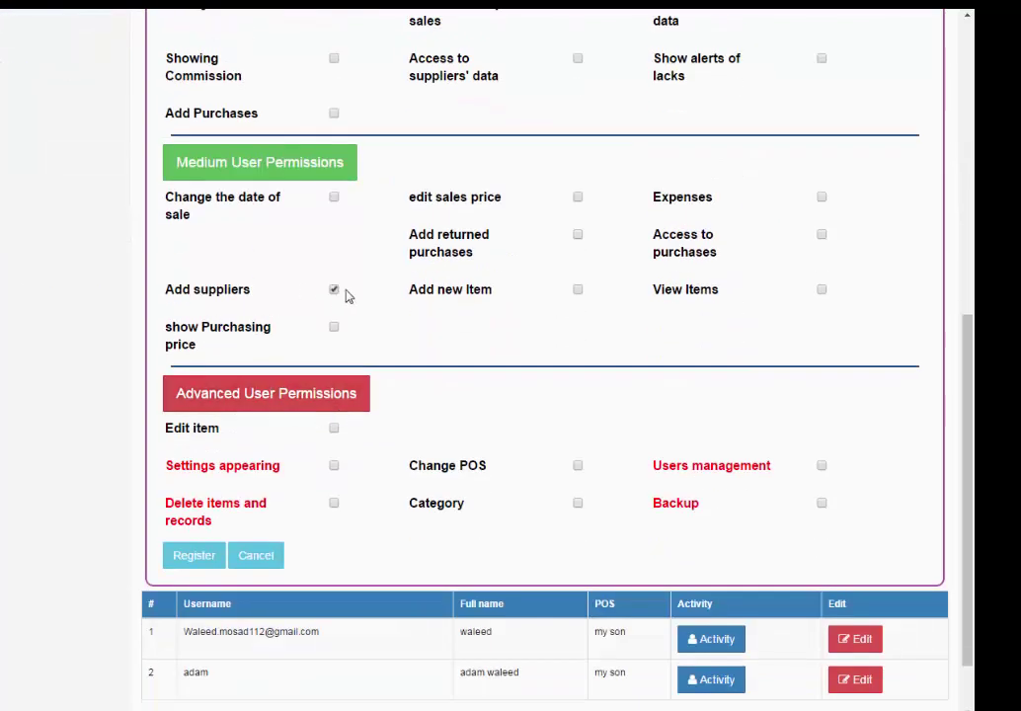
pyautogui.click(577, 289)
pyautogui.click(822, 290)
pyautogui.scroll(-1, 623, 314)
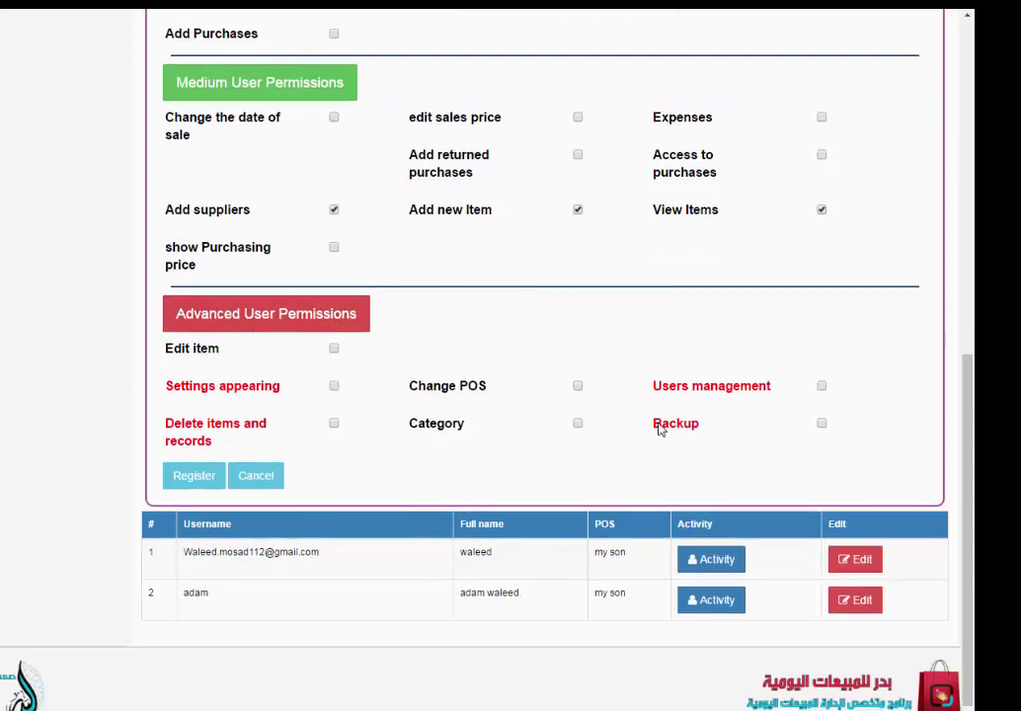
# Grant the advanced Edit item permission and register the new user.
pyautogui.click(335, 350)
pyautogui.click(195, 480)
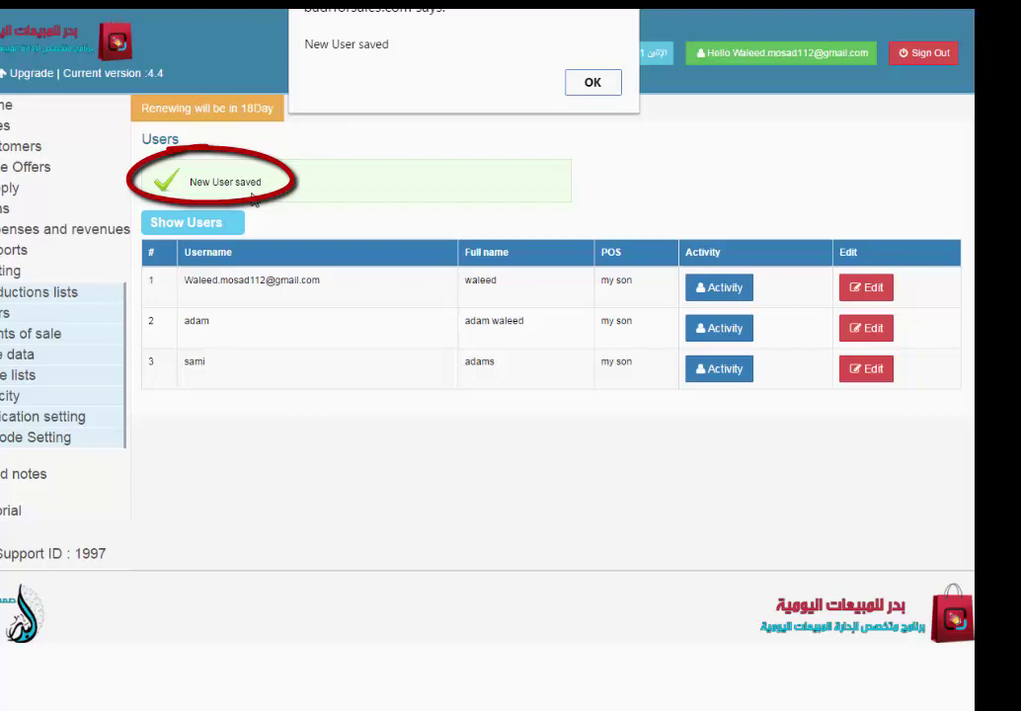
# Dismiss the 'New User saved' confirmation.
pyautogui.click(592, 84)
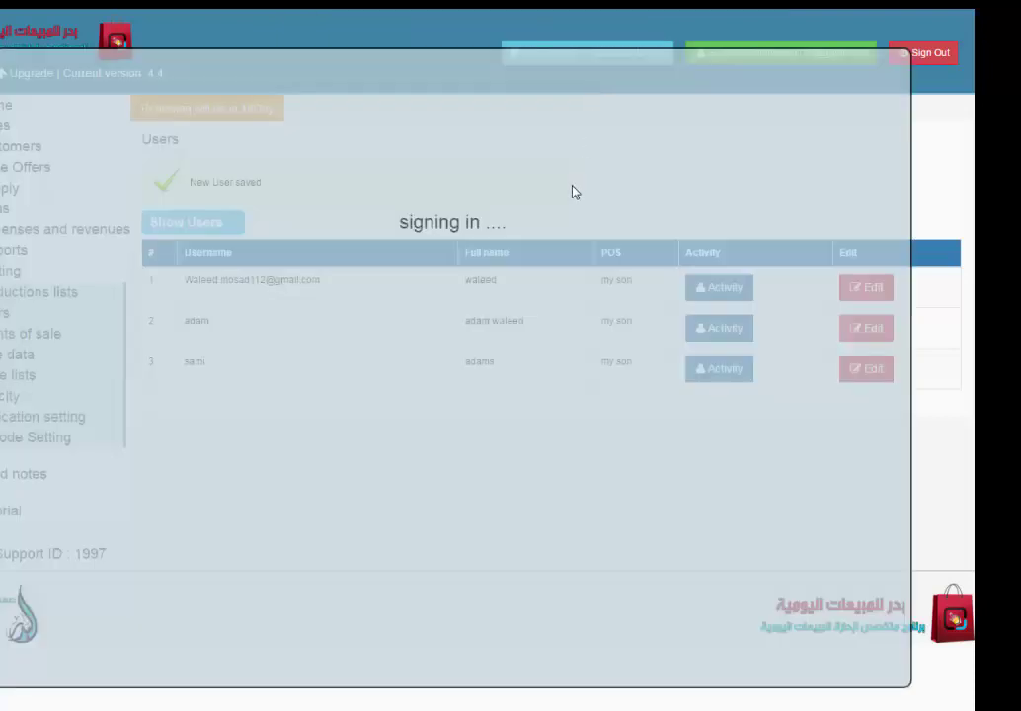